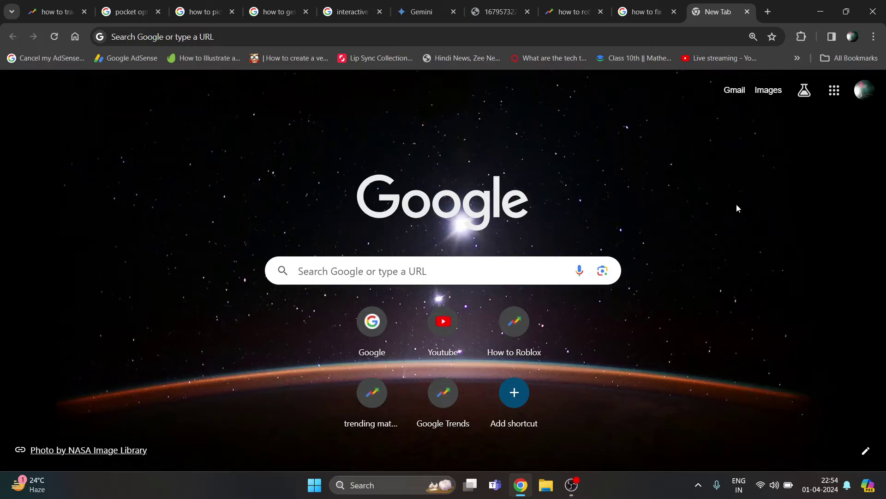
Run a Google search for "roblox status" from the address bar
left_click(217, 35)
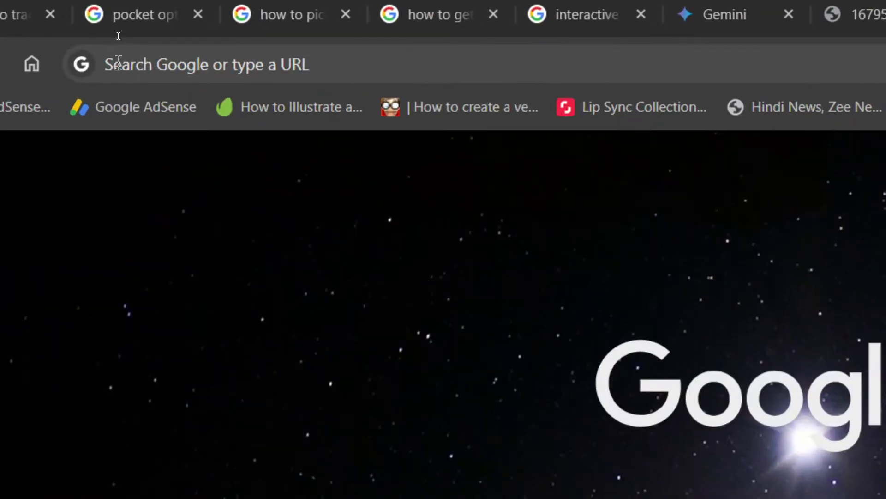
left_click(116, 37)
type("ro")
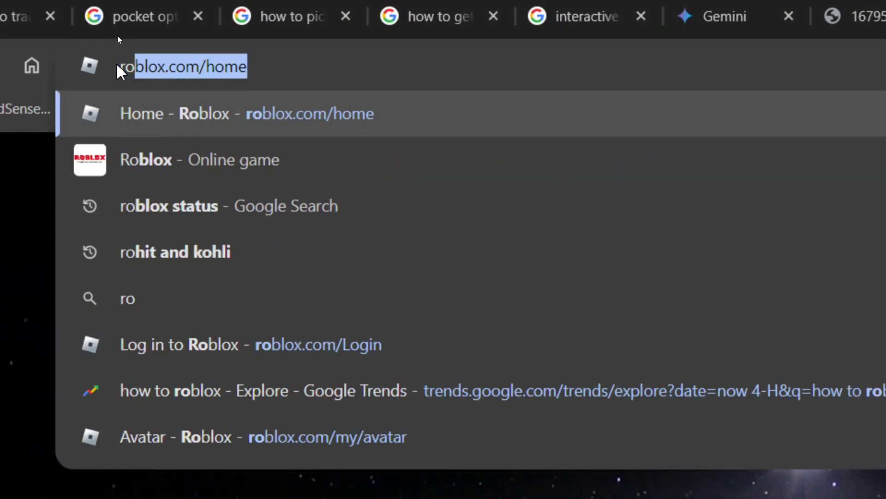
type("blox ")
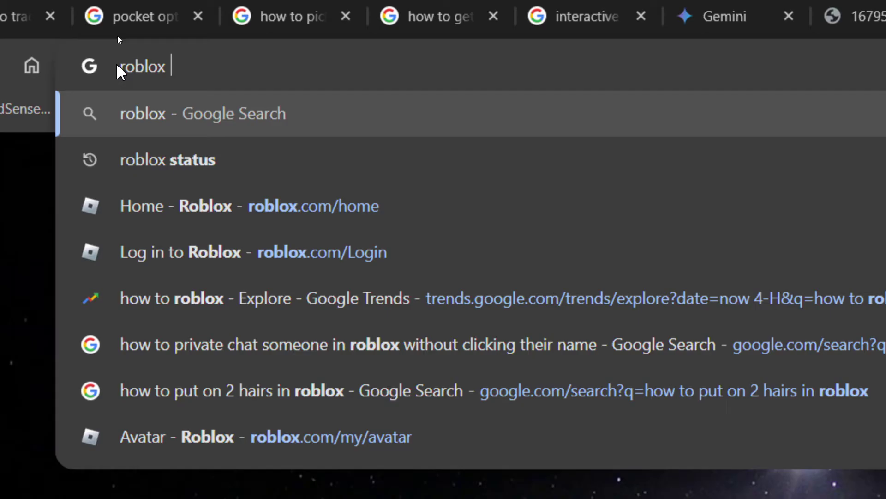
type("sta")
key("Return")
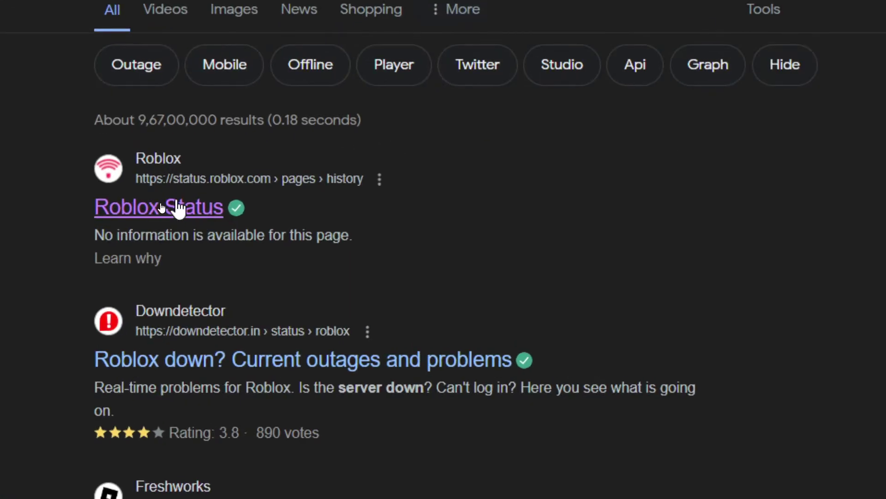
Open the Roblox Status page to check service history, then load roblox.com/home in a new tab
left_click(181, 208)
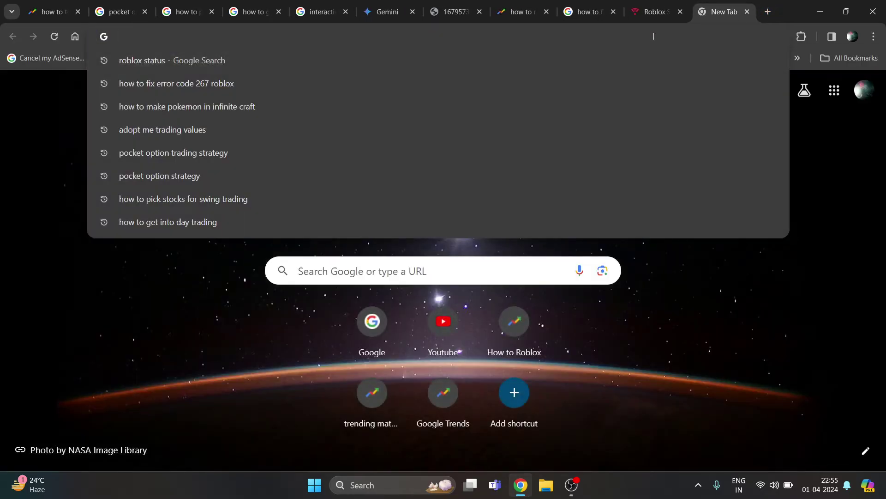
type("ro")
key("Return")
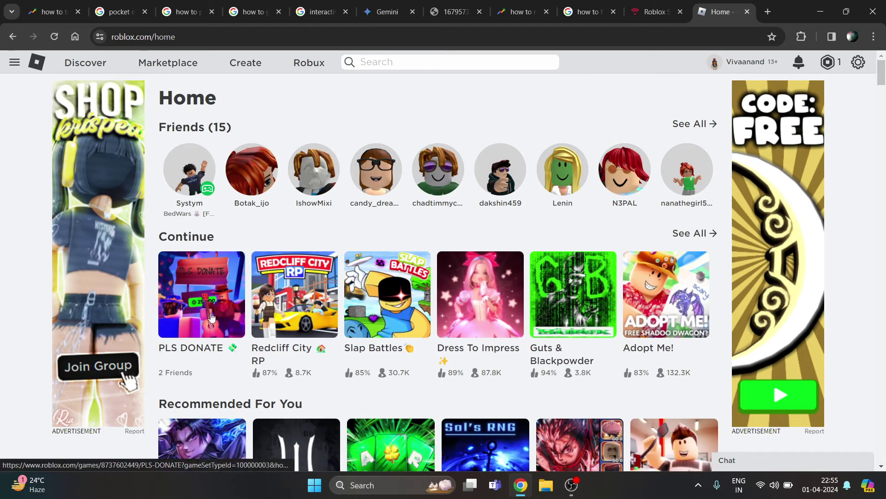
Open PLS DONATE, press Play, and cancel the Open Roblox Game Client dialog
left_click(211, 319)
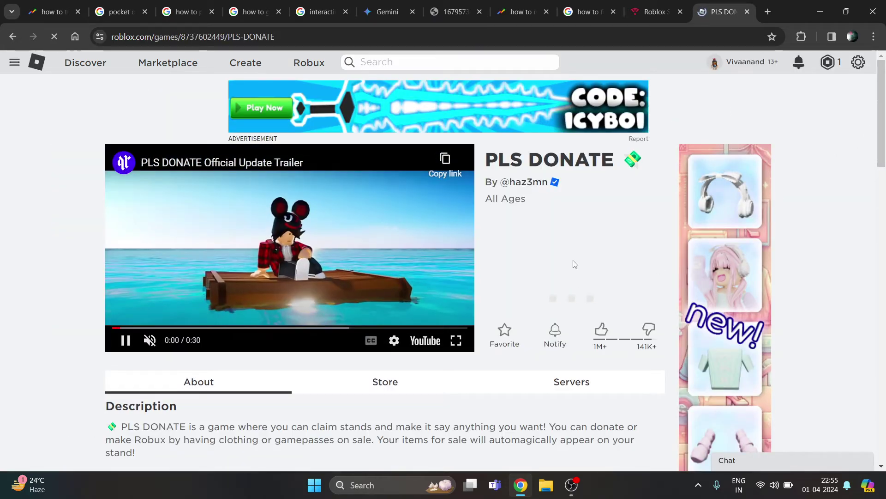
left_click(569, 299)
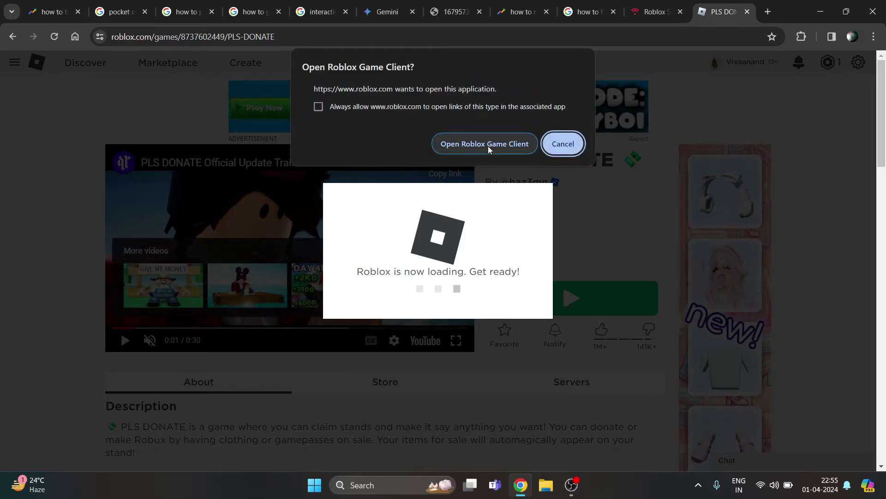
left_click(521, 146)
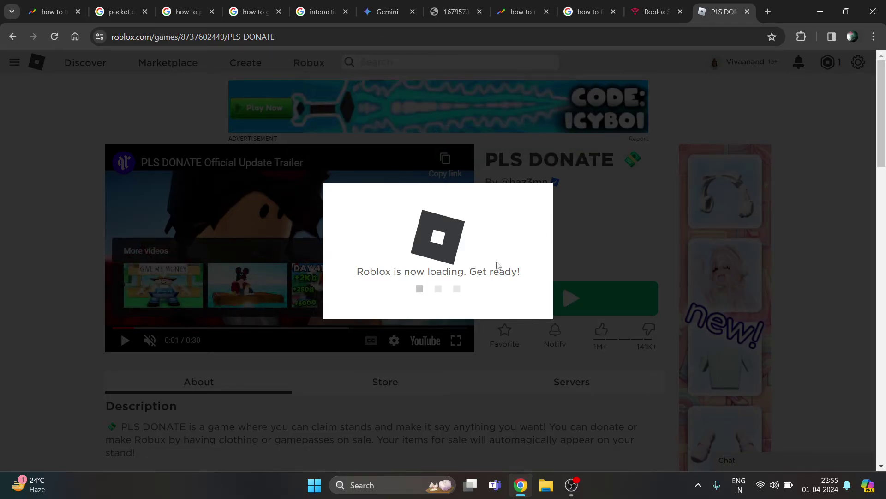
Download RobloxPlayerInstaller.exe, dismiss the Thanks dialog, and run it from Chrome's downloads
left_click(430, 301)
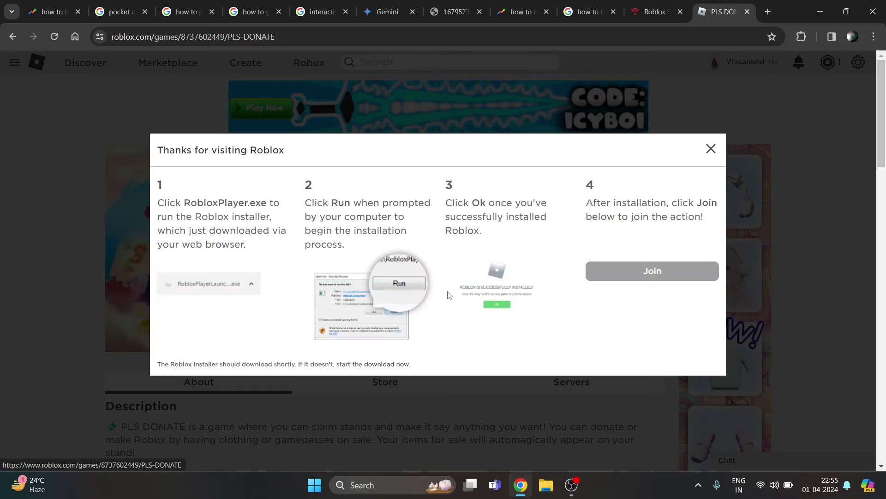
left_click(711, 148)
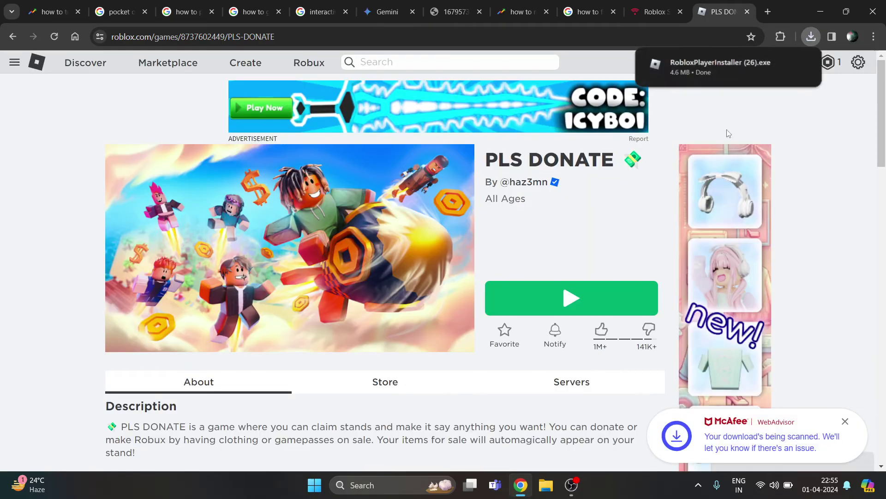
left_click(812, 36)
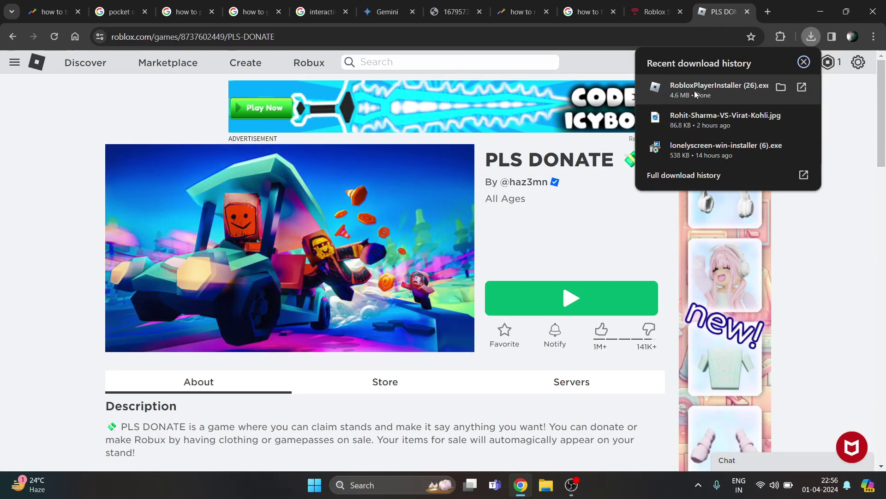
left_click(695, 91)
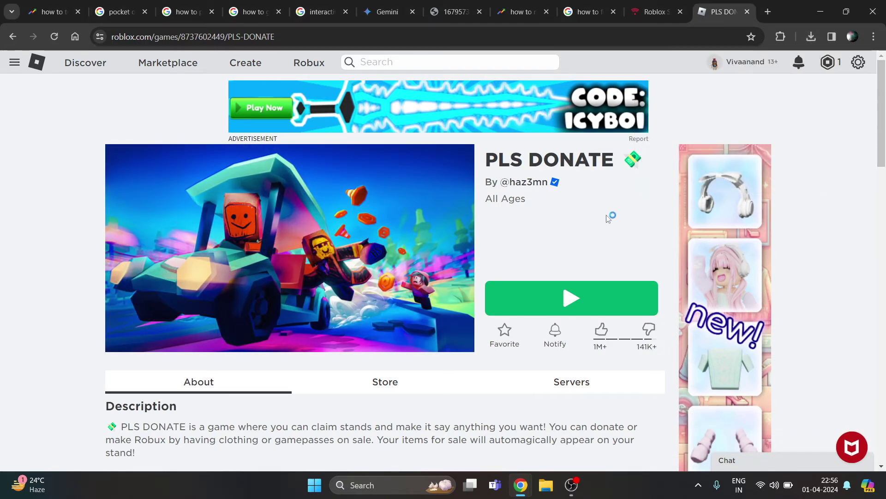